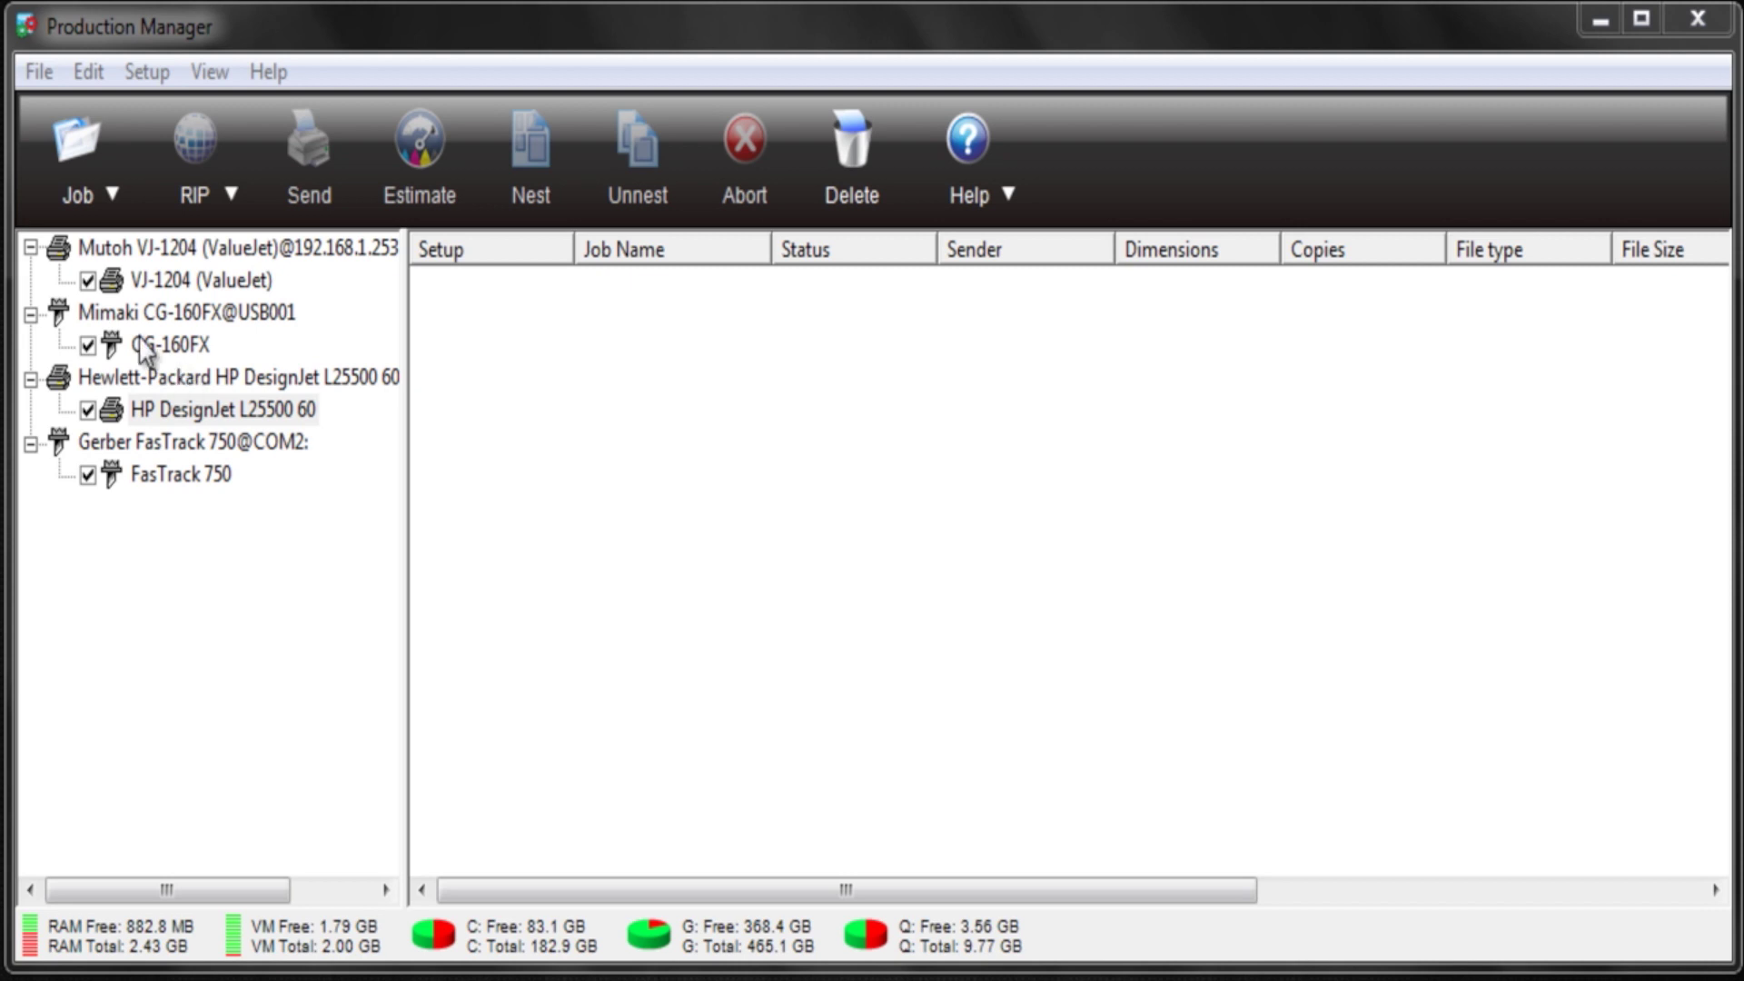
Import the L25500_FLX_Orajet3850SG_HP789_600.ptf preset, replacing its existing ICC profile and preset file
{"action": "left_click", "coordinate": [41, 71]}
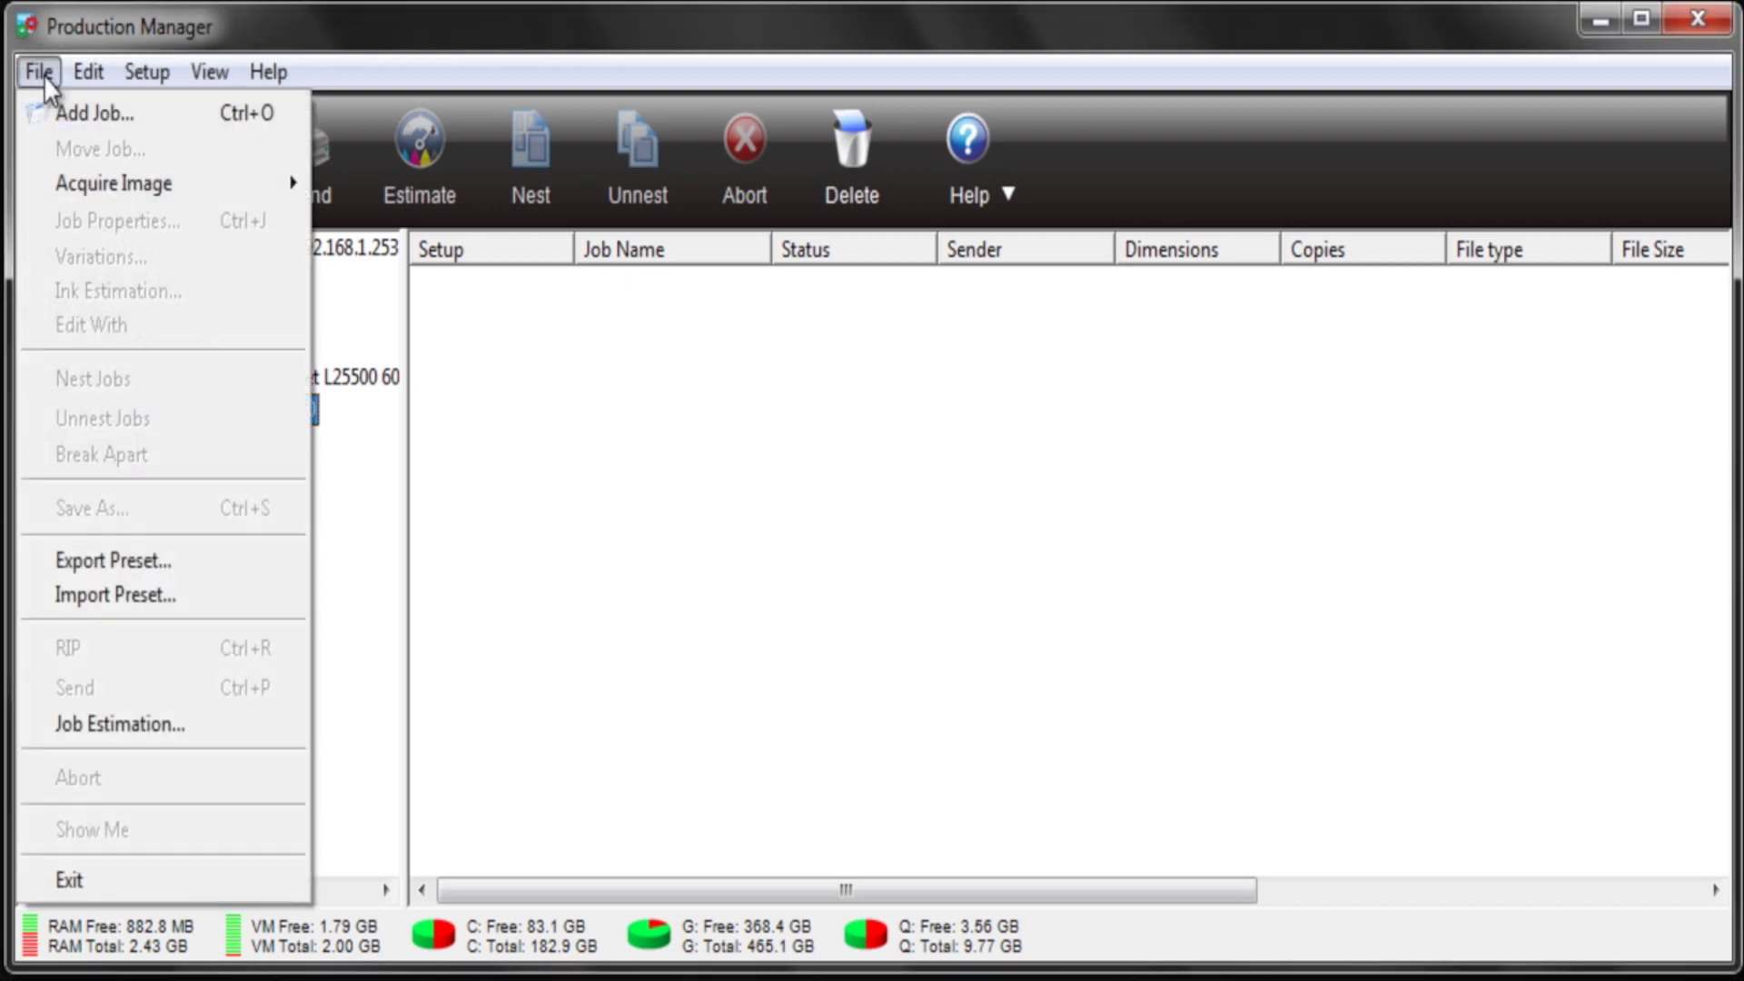
{"action": "left_click", "coordinate": [158, 598]}
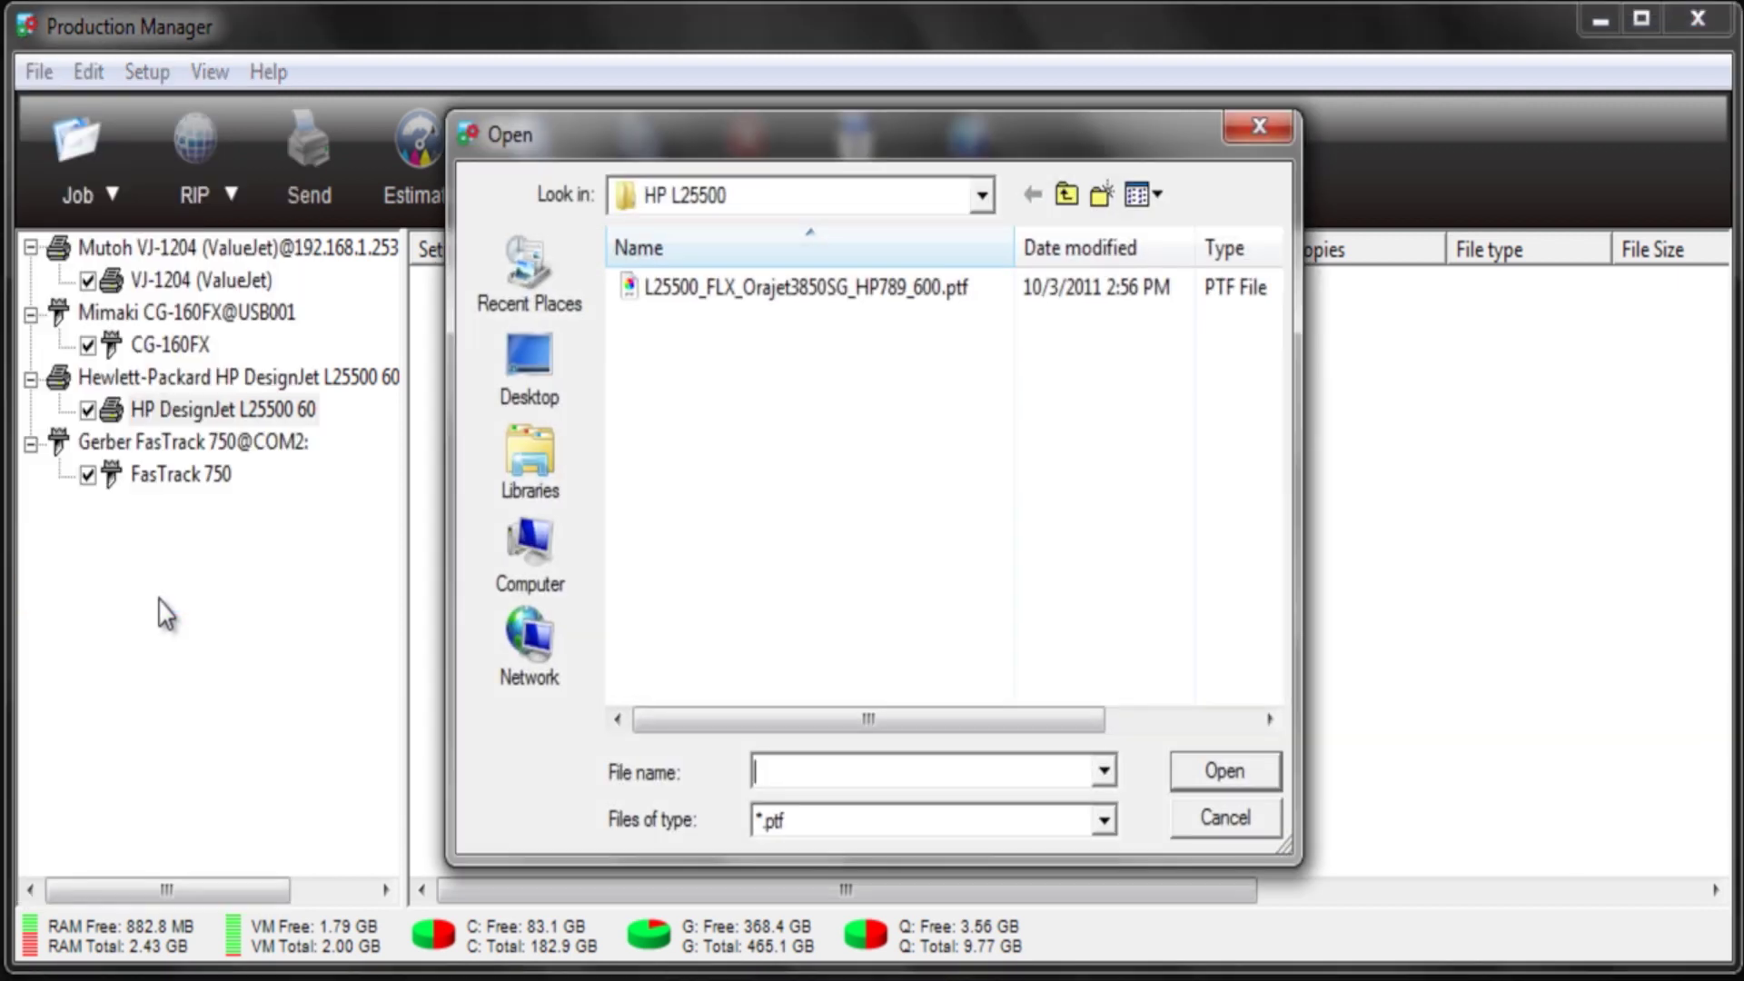
{"action": "left_click", "coordinate": [838, 289]}
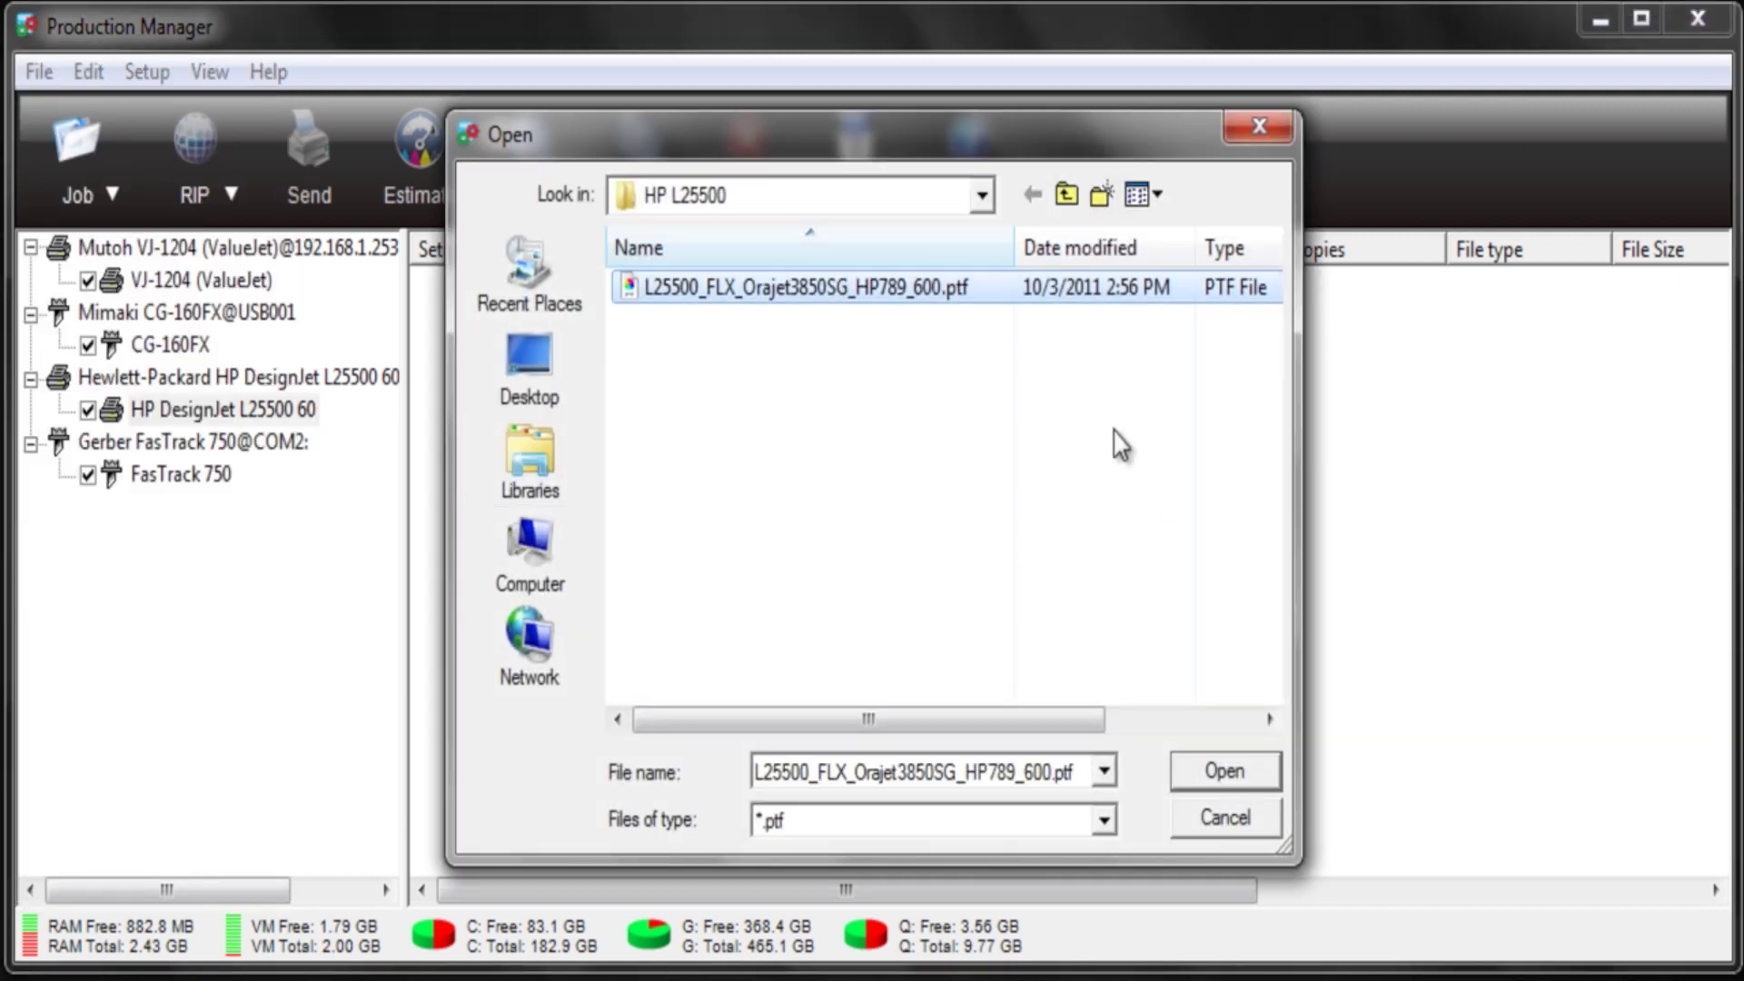
{"action": "left_click", "coordinate": [1199, 773]}
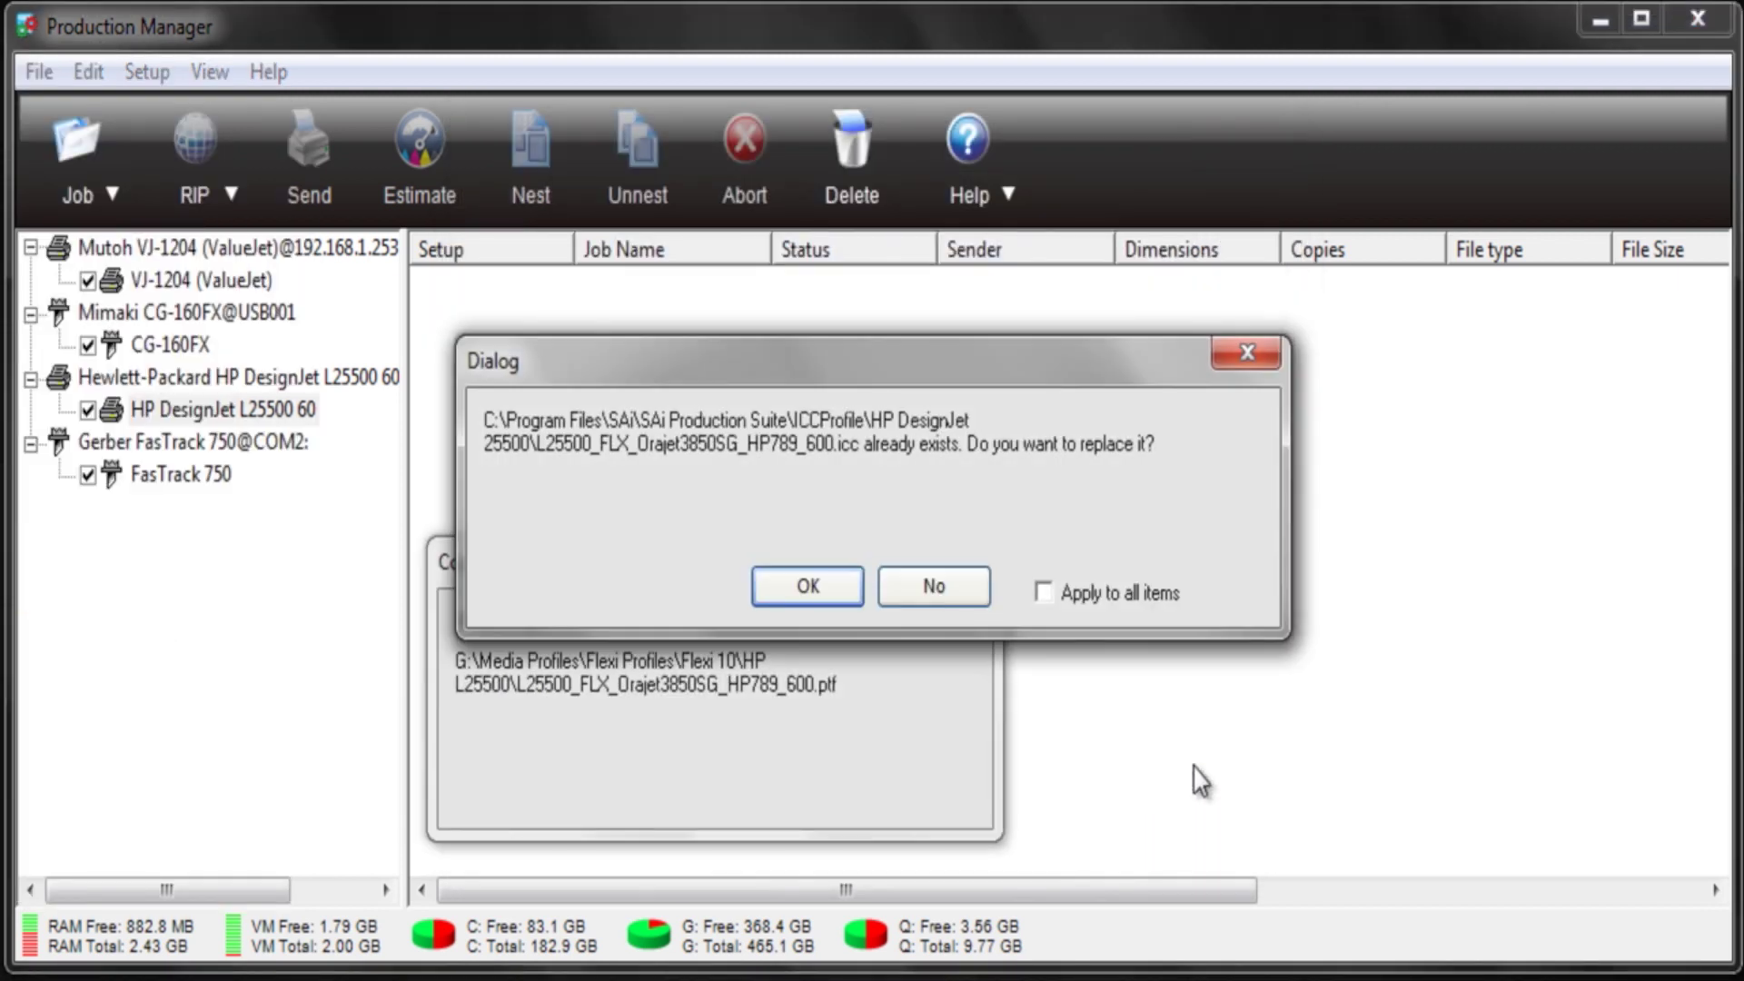
{"action": "left_click", "coordinate": [785, 580]}
{"action": "left_click", "coordinate": [786, 583]}
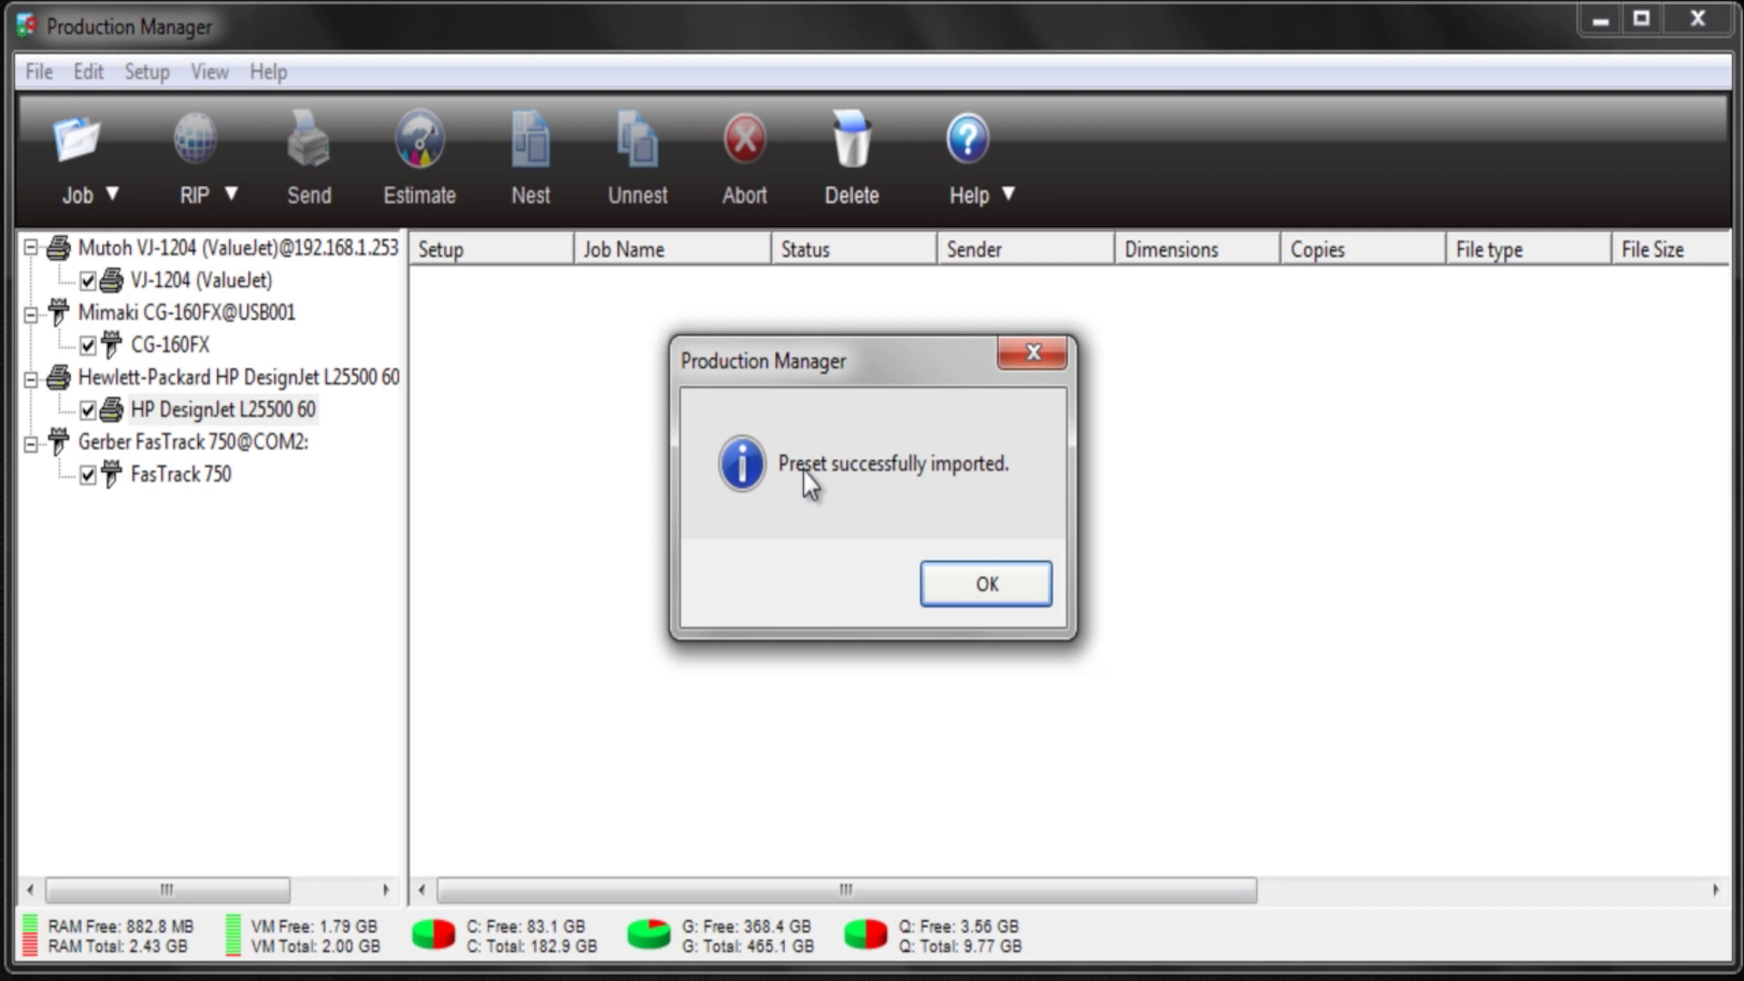
{"action": "left_click", "coordinate": [984, 597]}
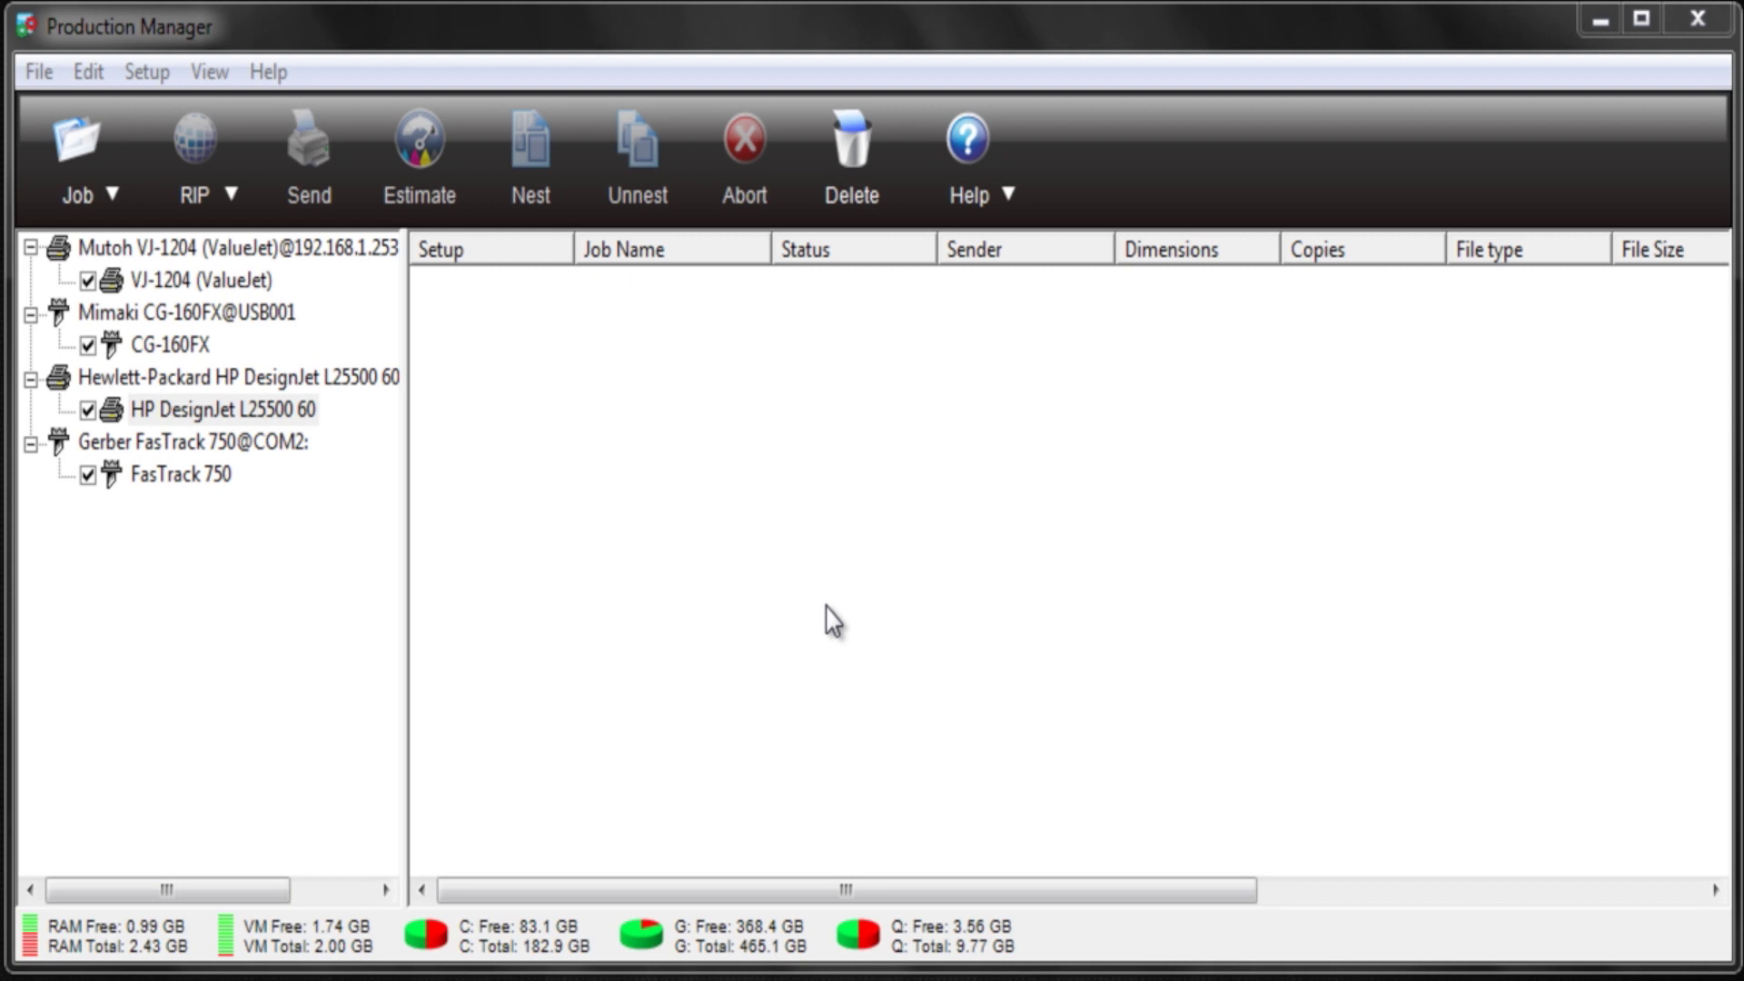
Select the HP DesignJet L25500 60 setup and bring up its context menu
{"action": "left_click", "coordinate": [296, 414]}
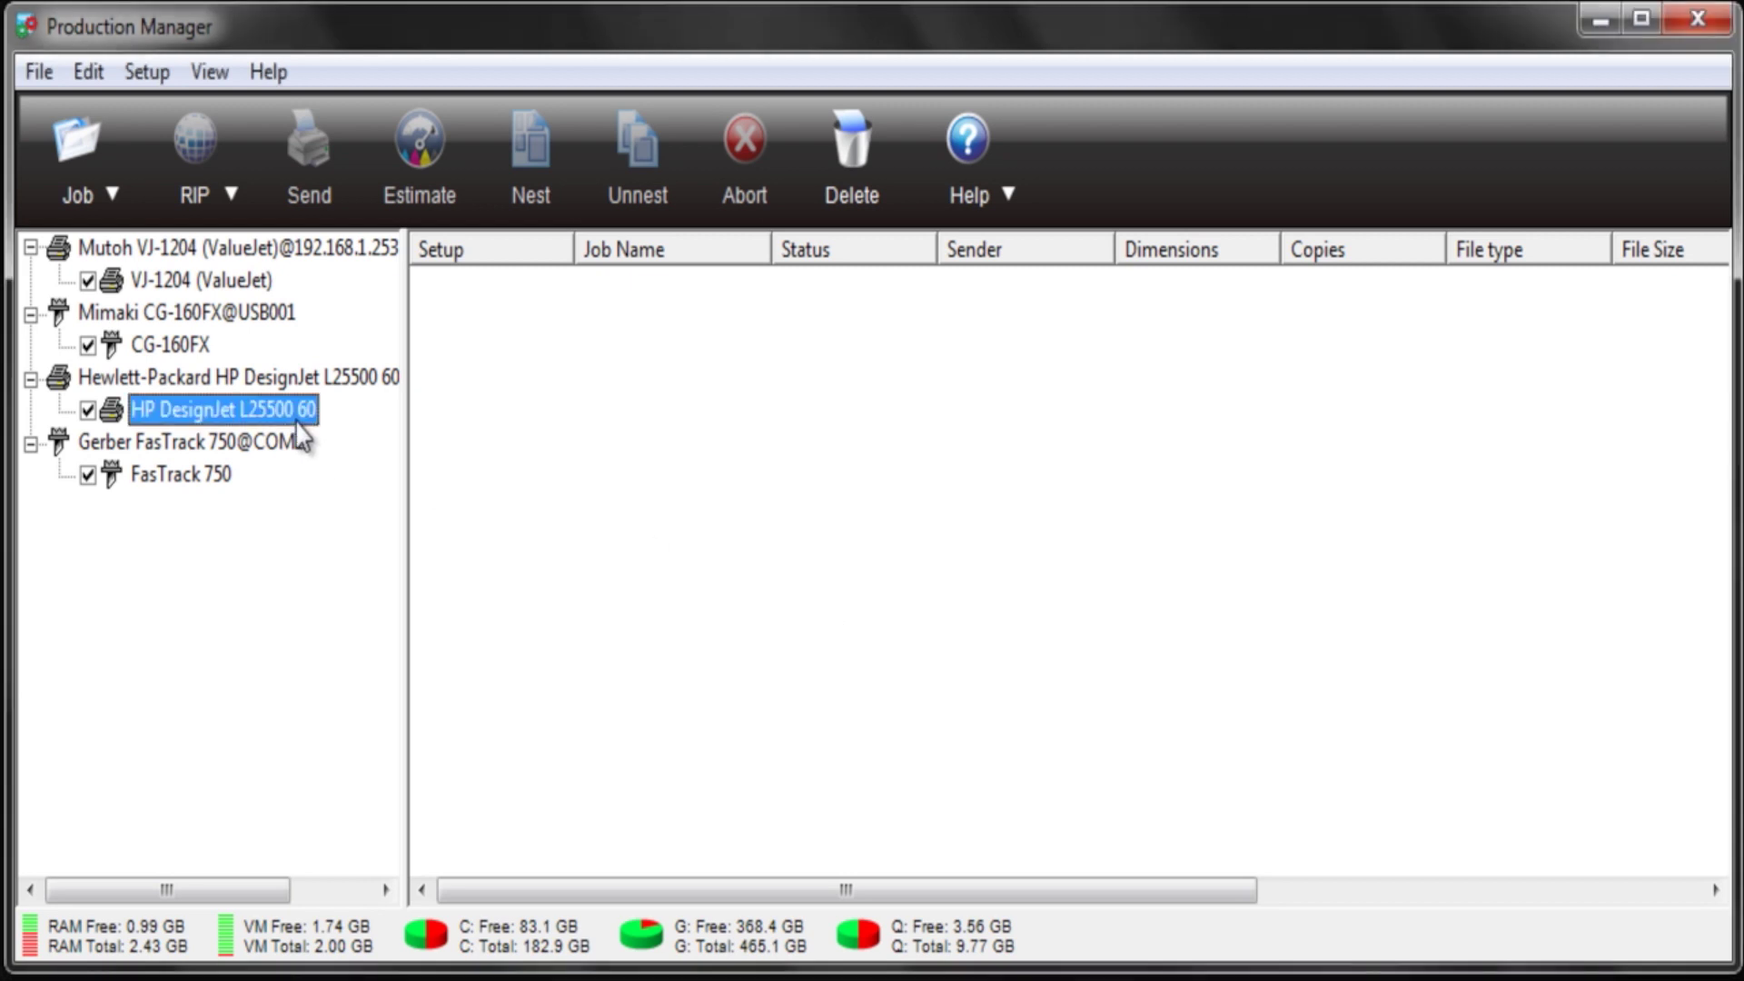
{"action": "right_click", "coordinate": [298, 431]}
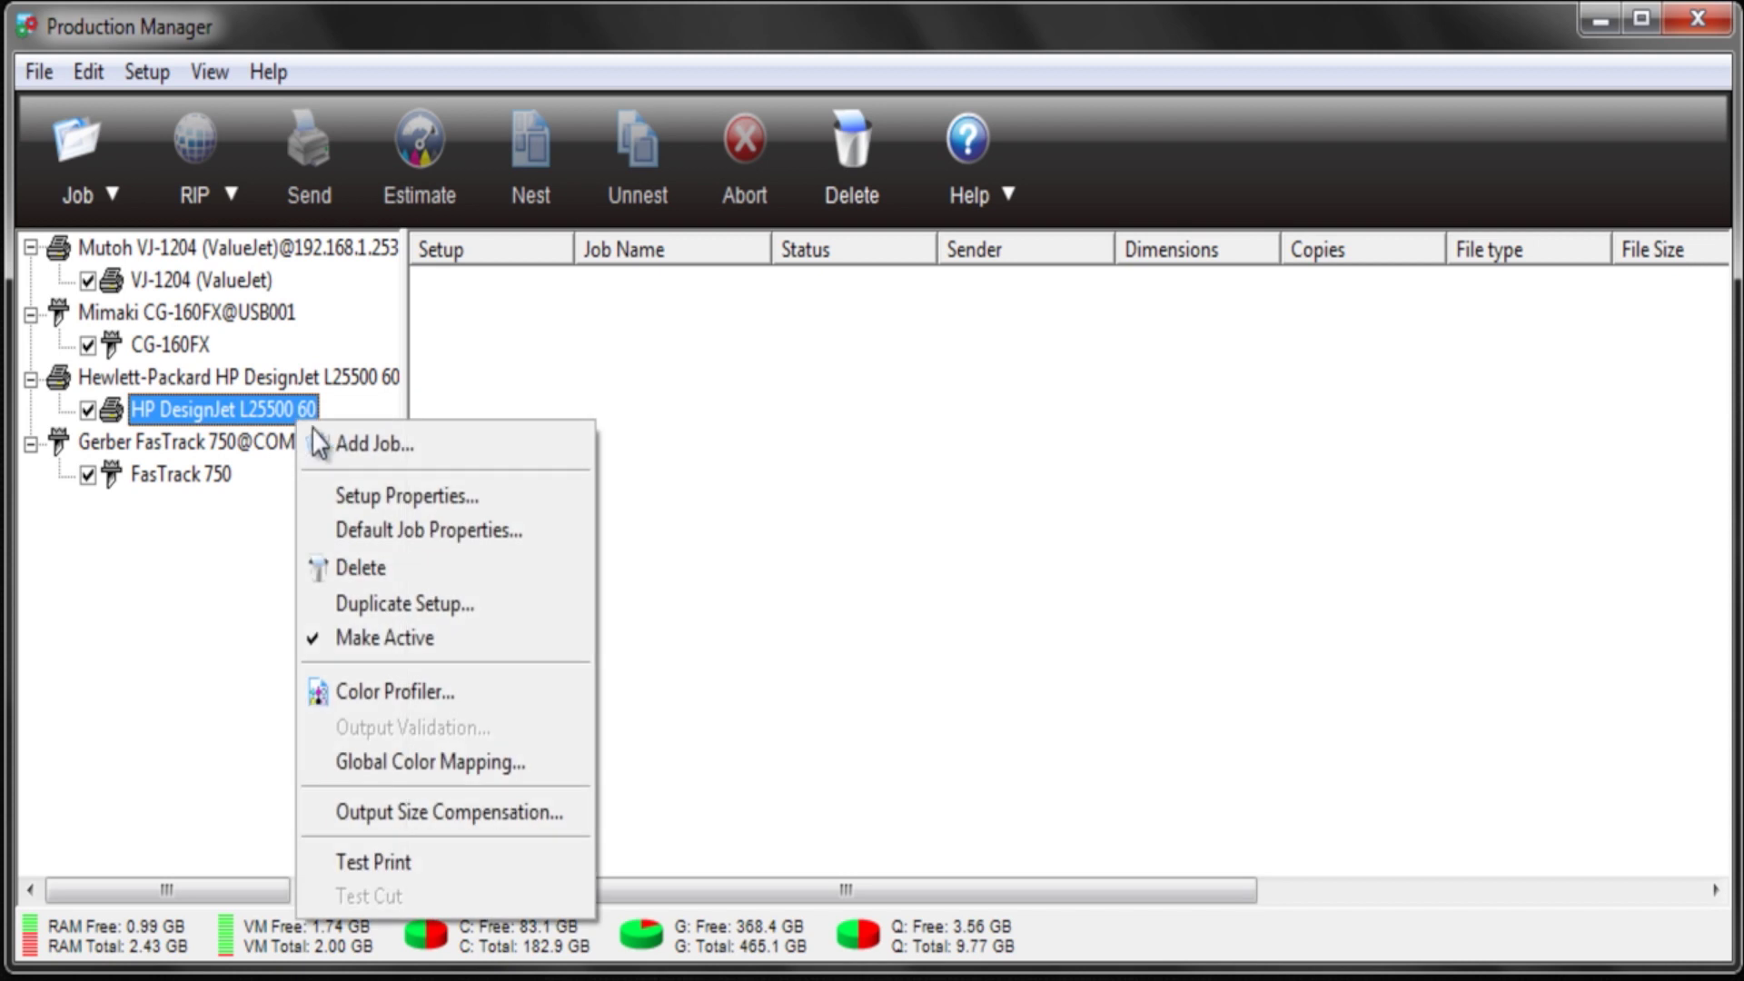
Choose Add... from the Output profile list in the Default Job Properties colour management settings
{"action": "left_click", "coordinate": [367, 530]}
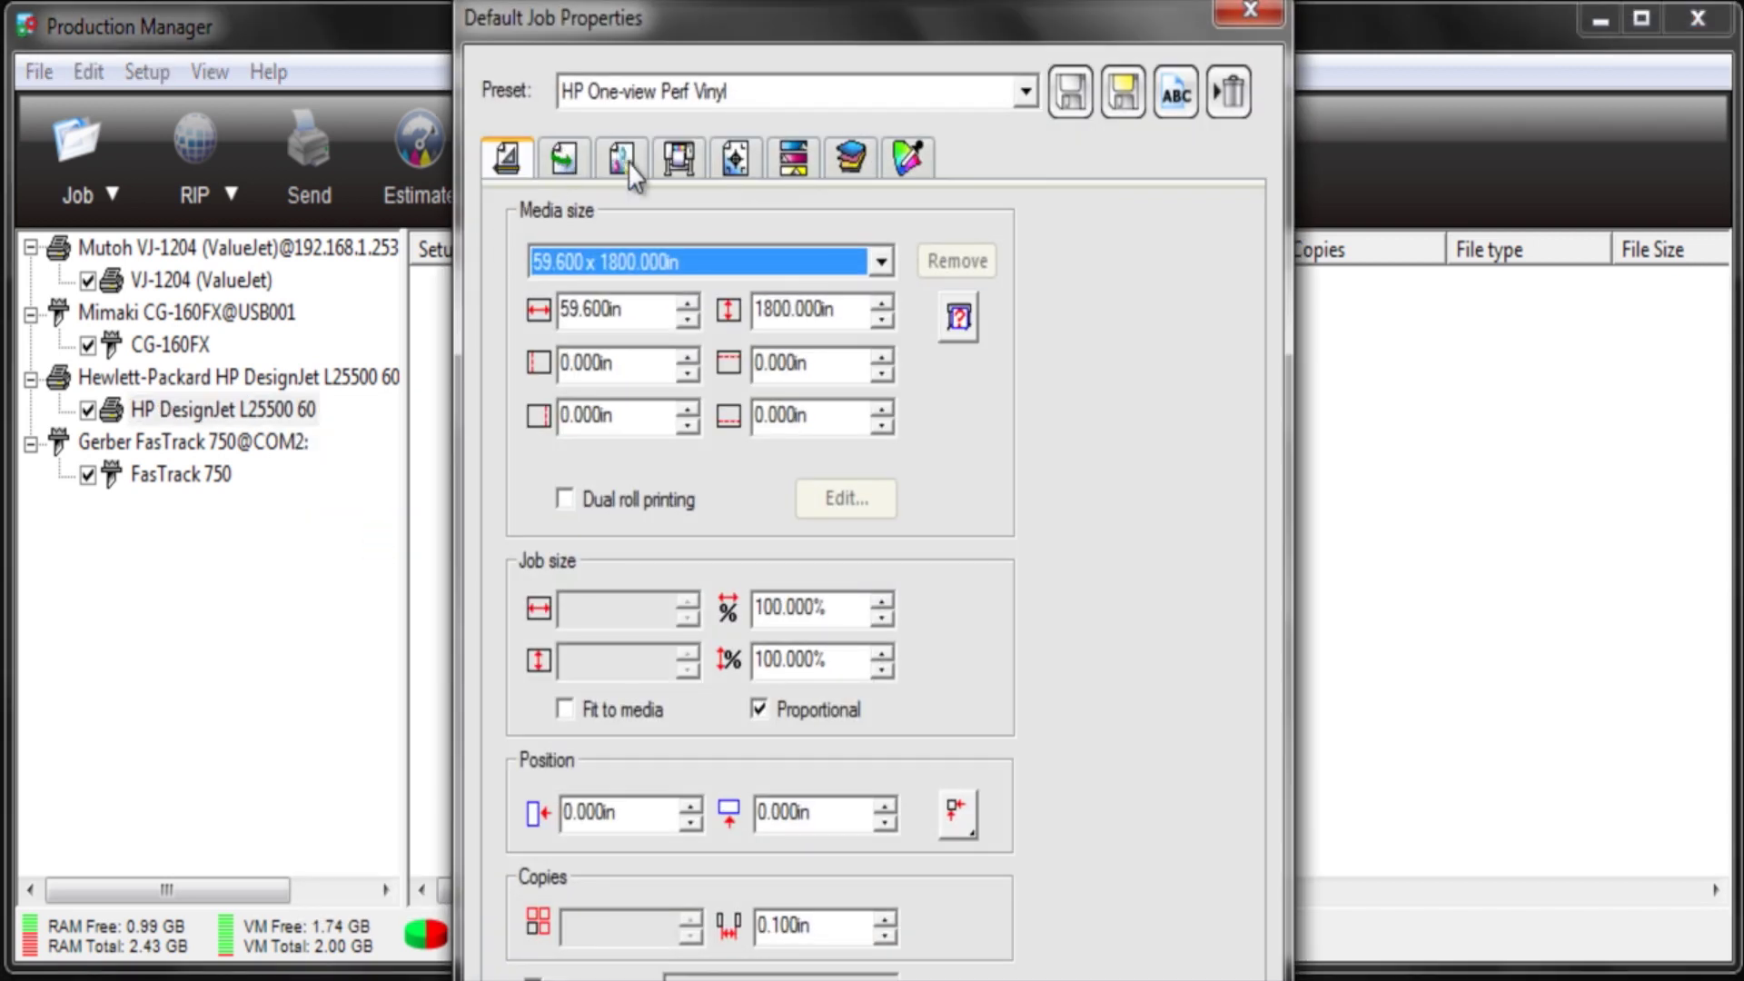
{"action": "left_click", "coordinate": [629, 162]}
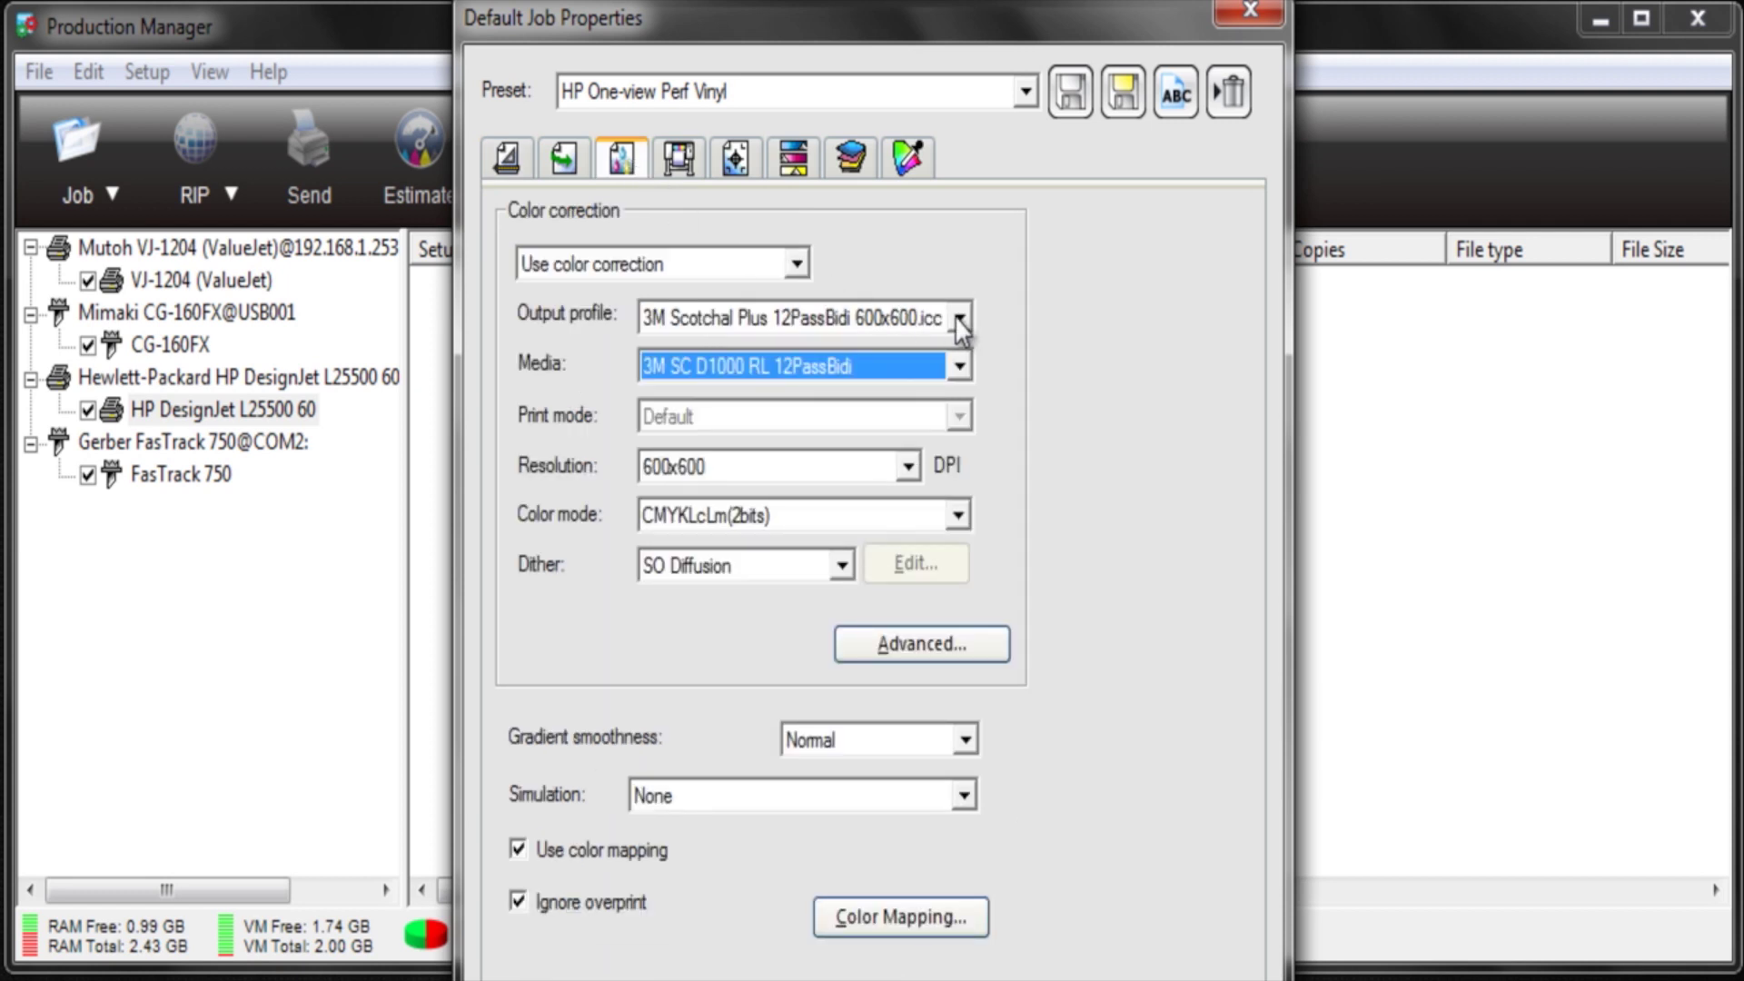
{"action": "left_click", "coordinate": [960, 320]}
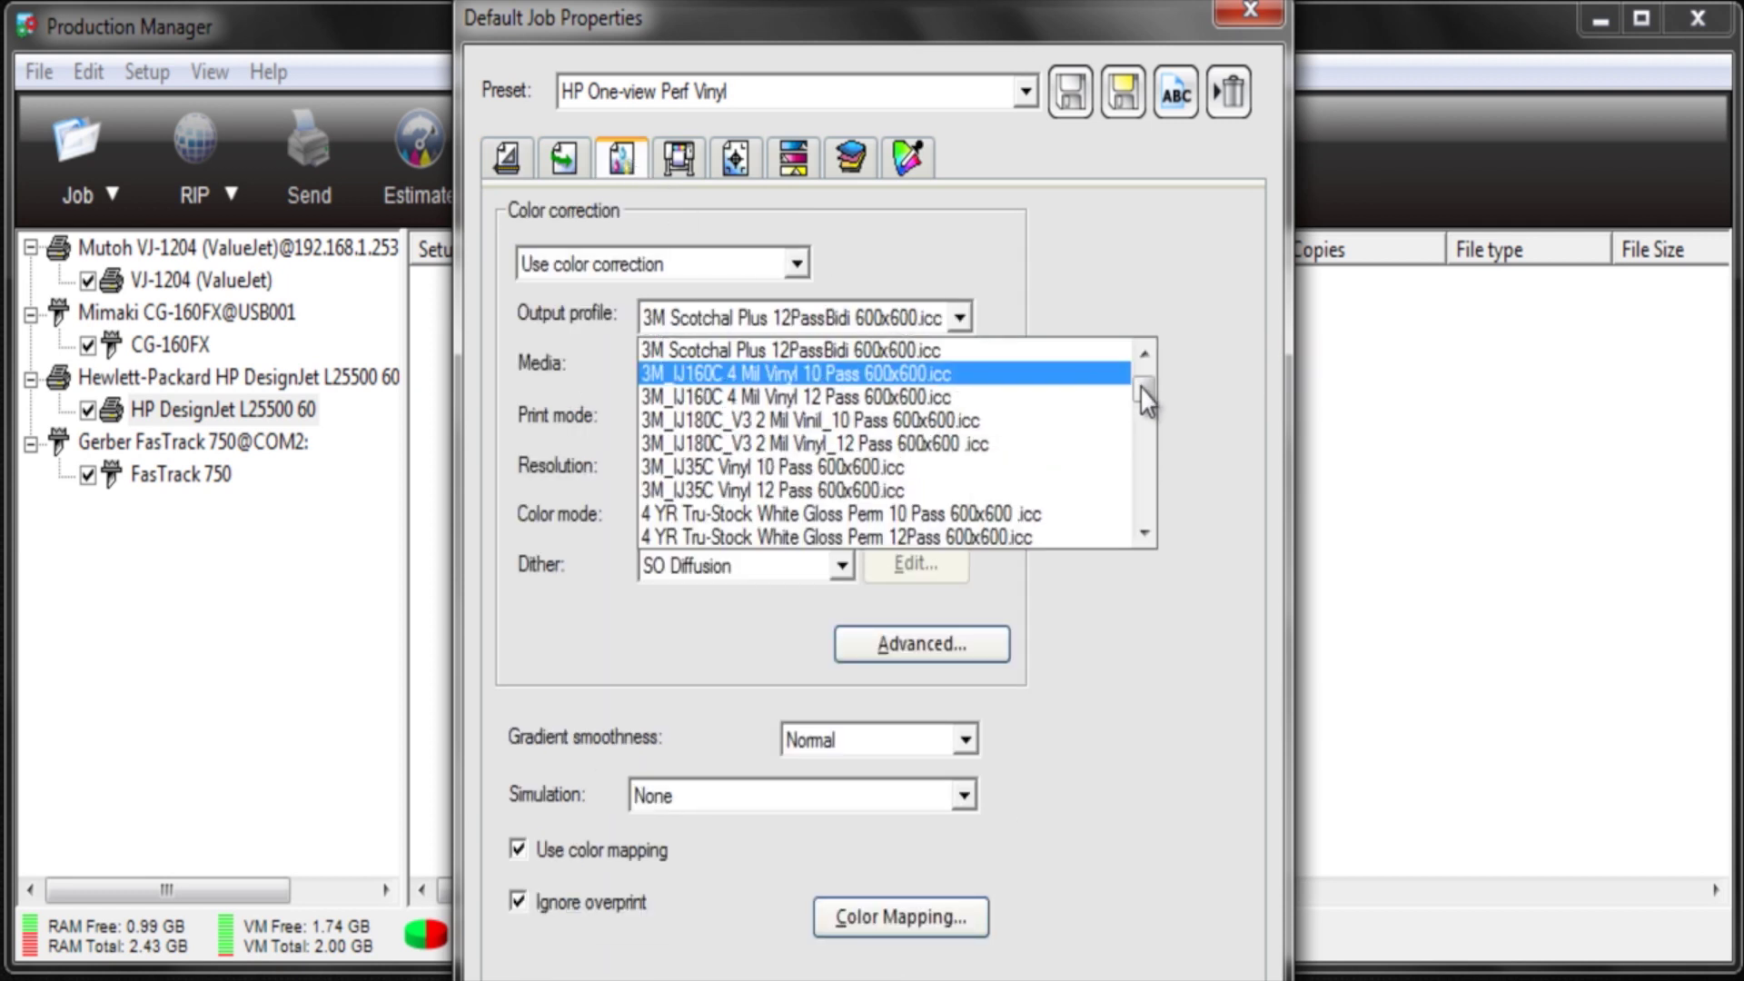
{"action": "left_click_drag", "start_coordinate": [1144, 365], "coordinate": [1147, 507]}
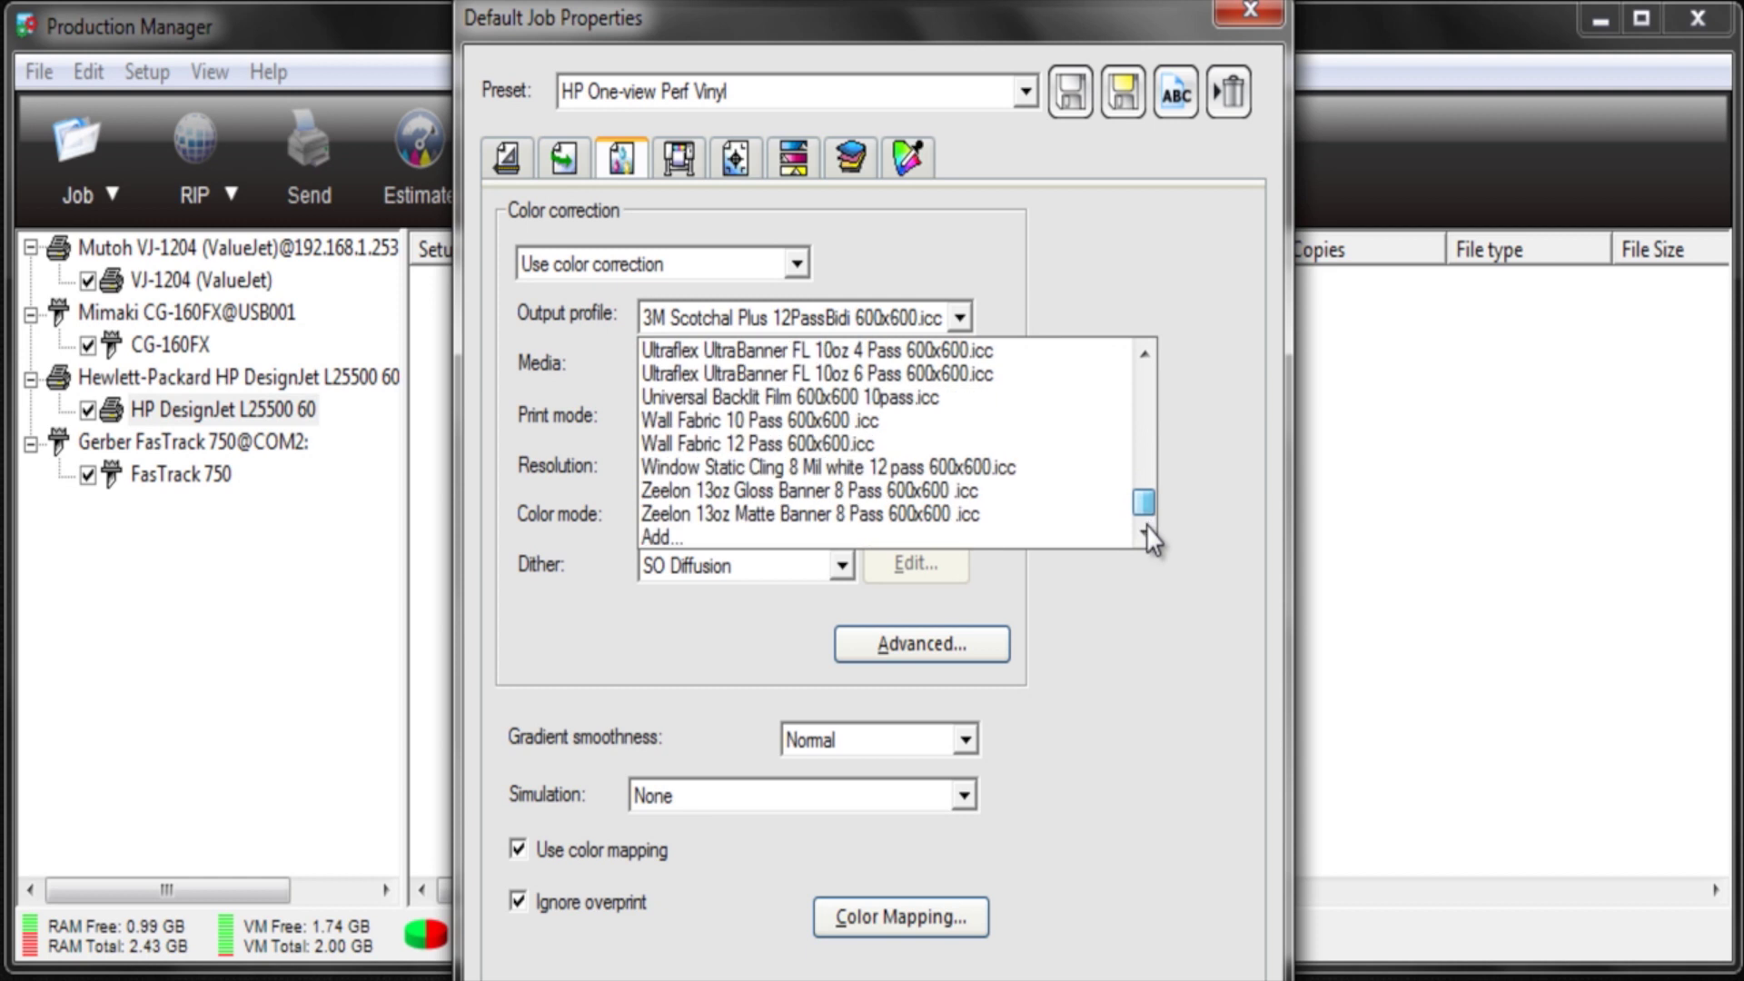
{"action": "left_click", "coordinate": [1088, 535]}
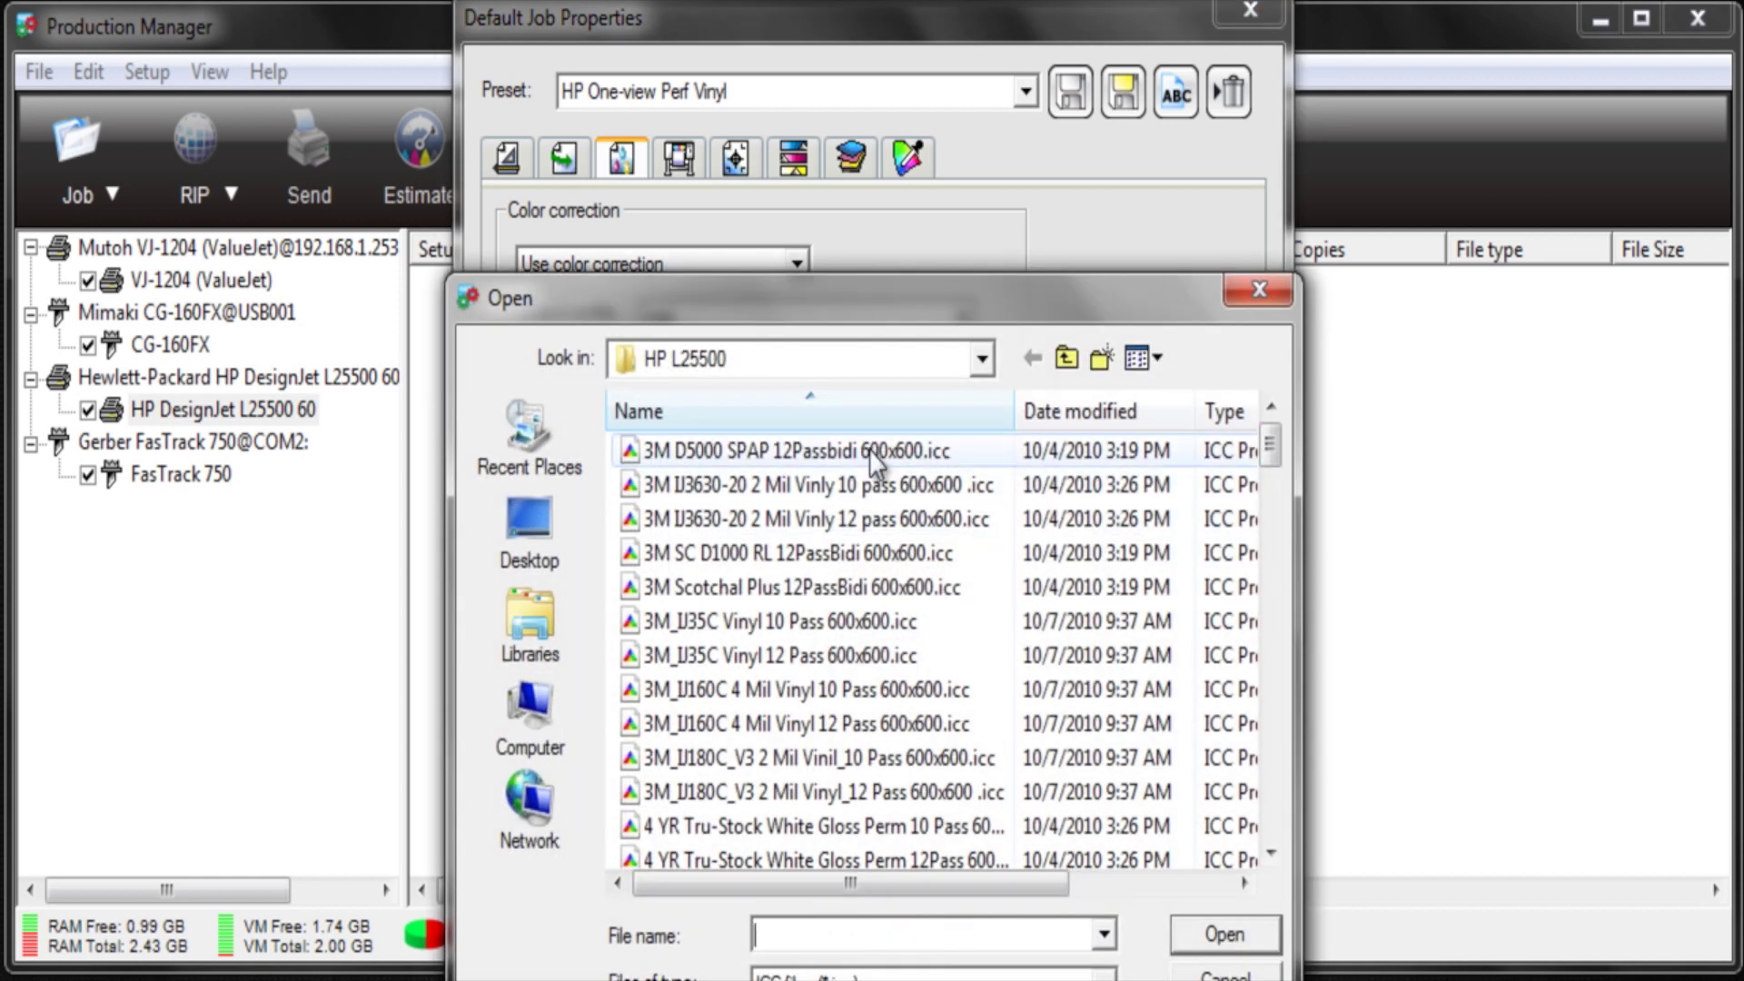
Load 3M D5000 SPAP 12Passbidi 600x600.icc, overwriting all existing copies, and close Default Job Properties
{"action": "left_click", "coordinate": [870, 454]}
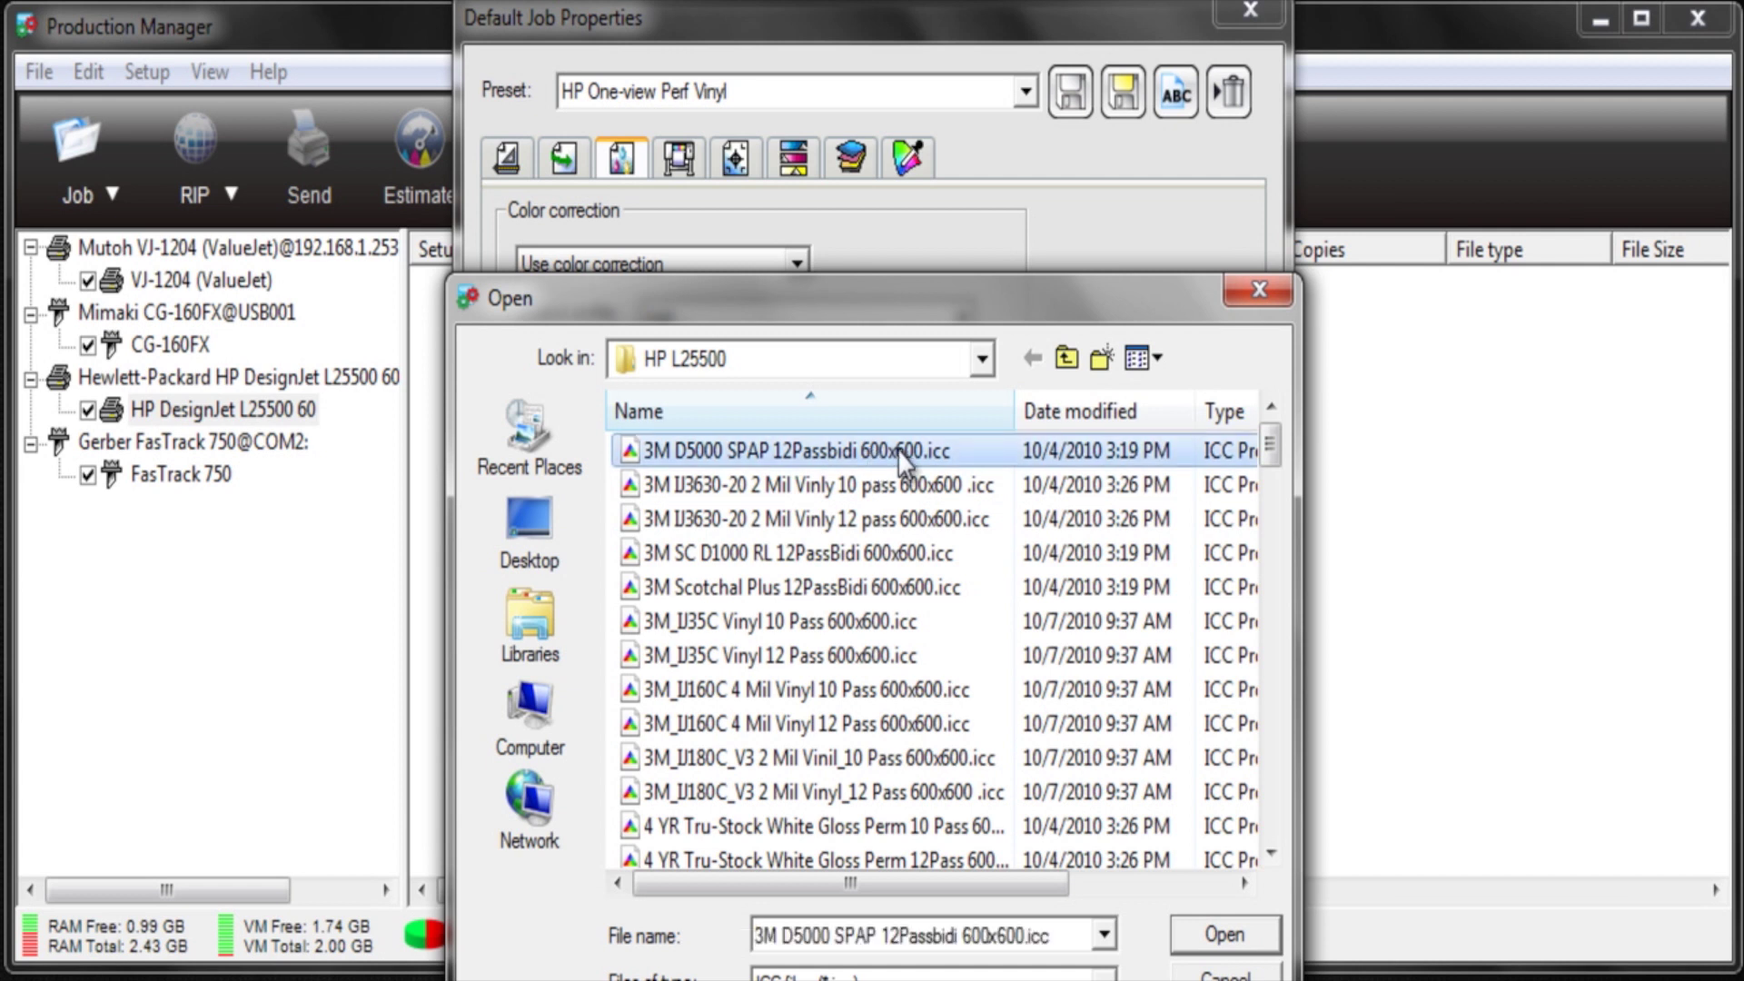
{"action": "left_click", "coordinate": [1237, 929]}
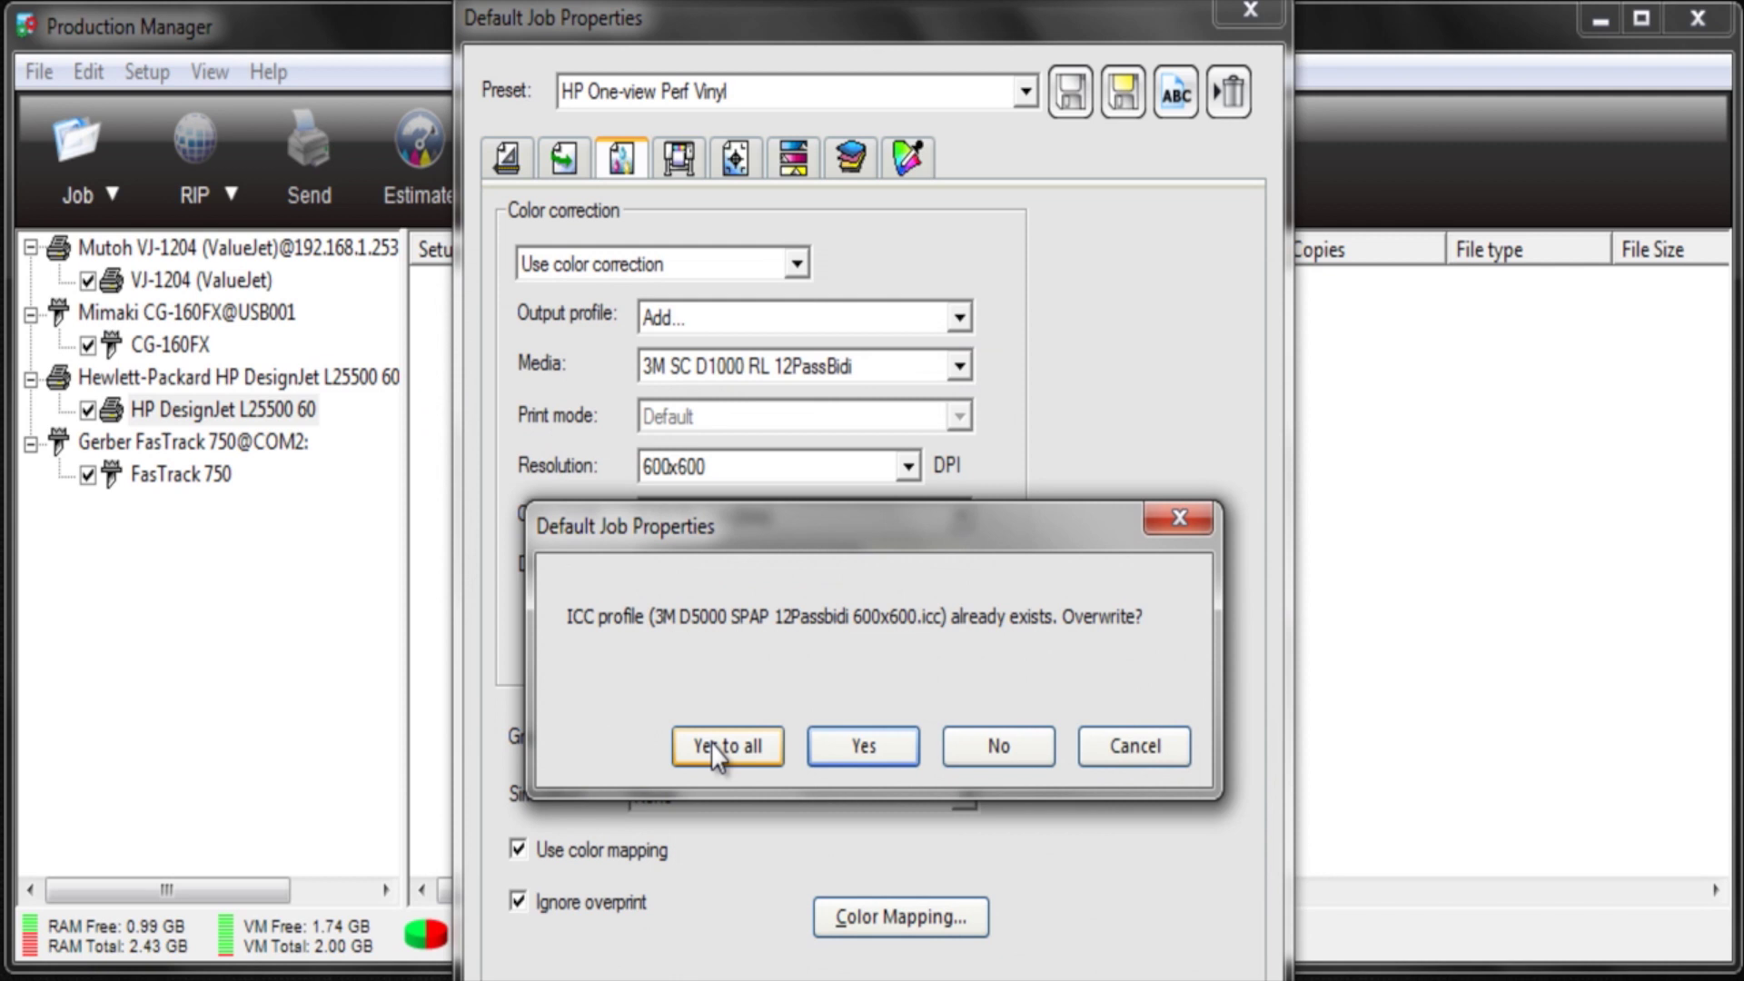
{"action": "left_click", "coordinate": [862, 748]}
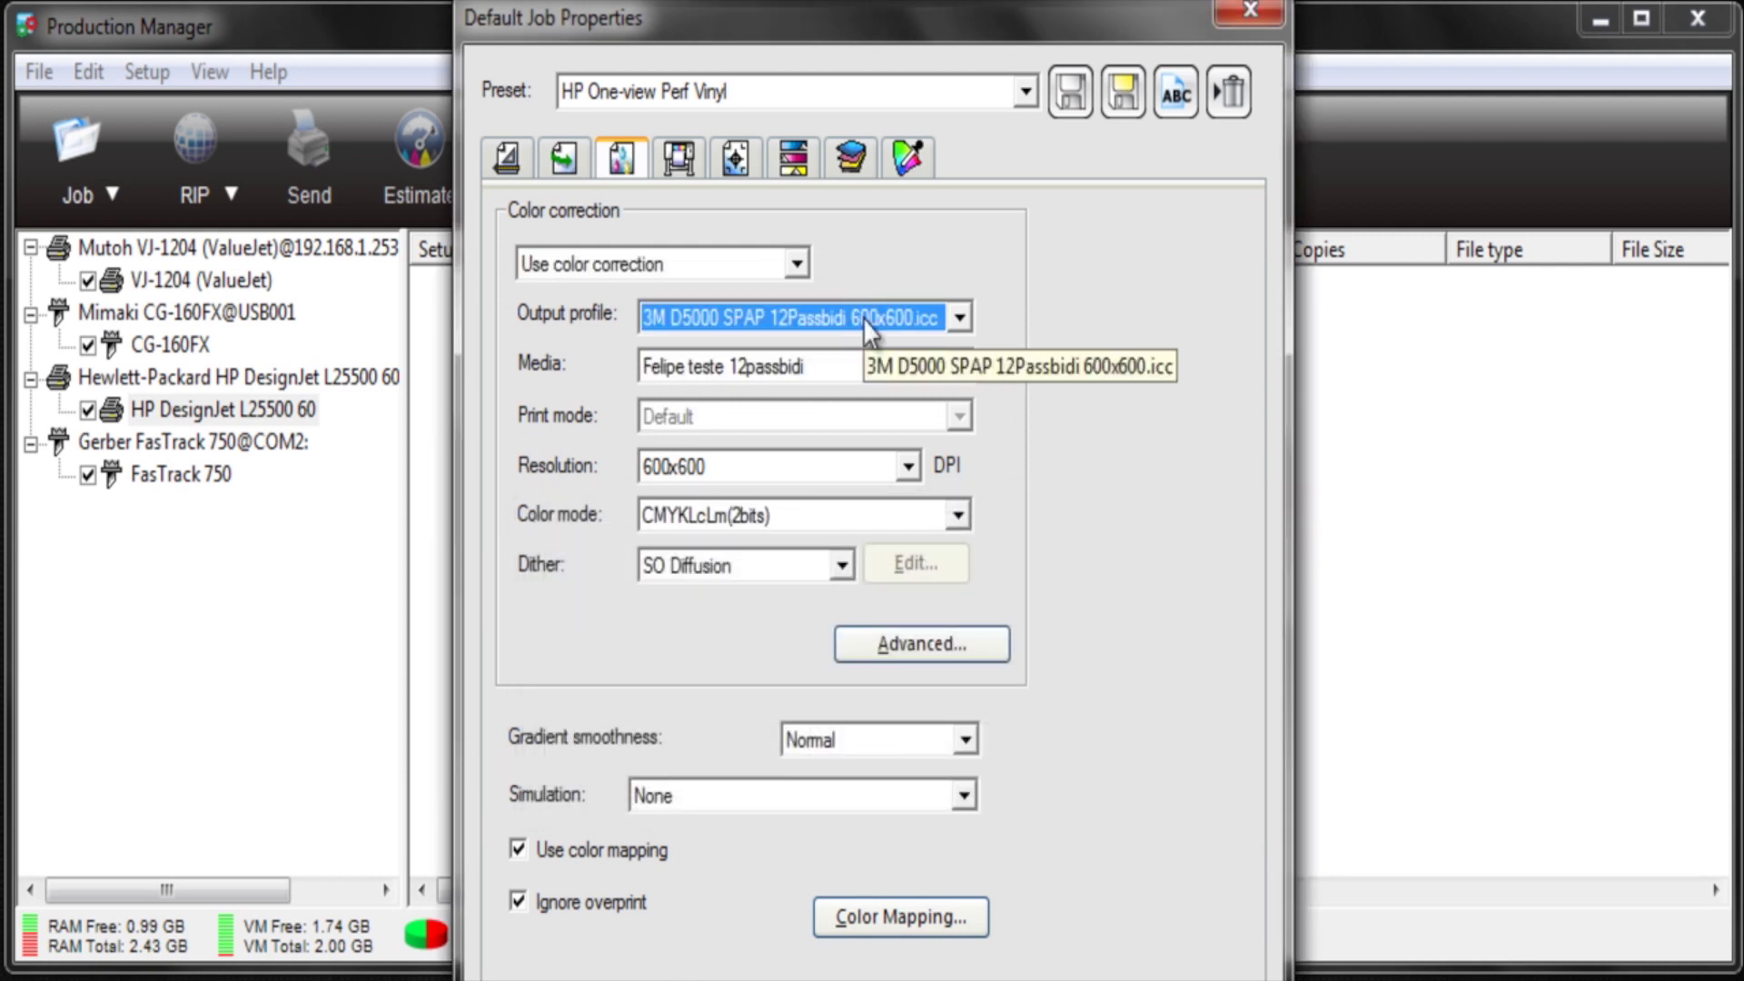
{"action": "left_click", "coordinate": [1251, 14]}
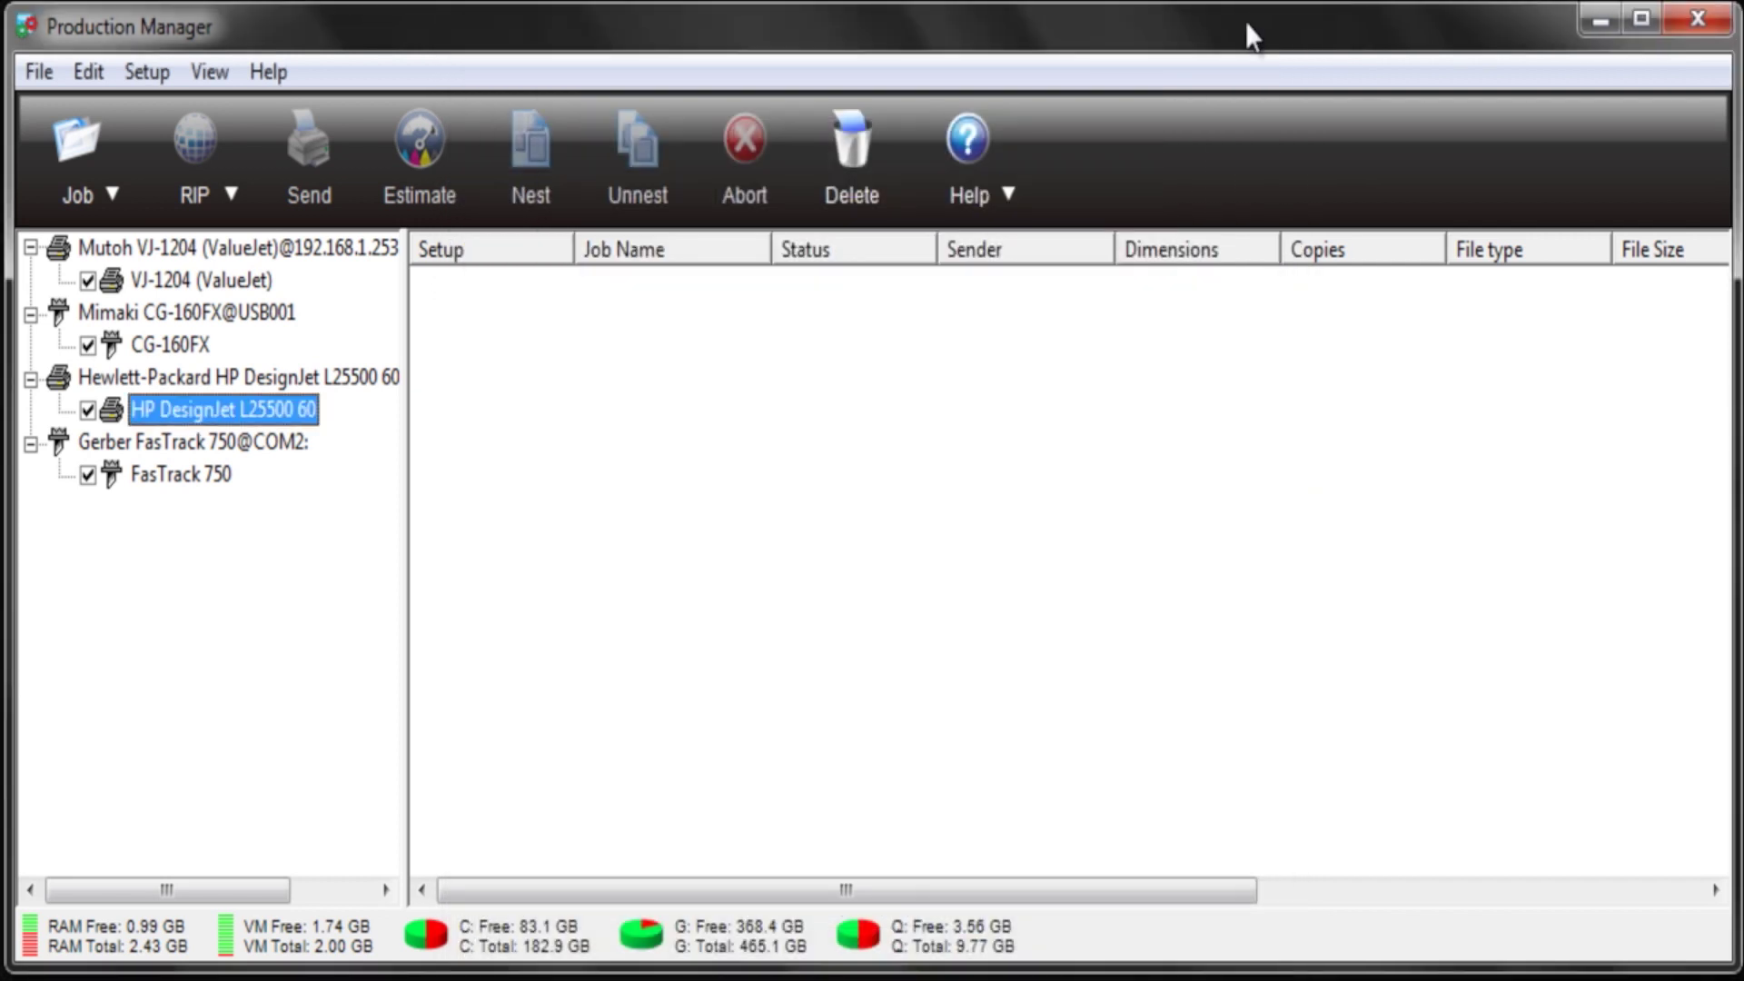